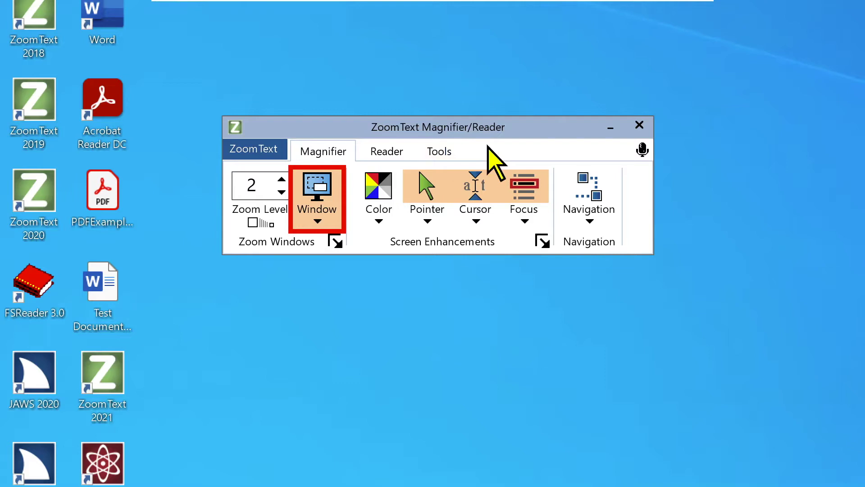
- Bring up the window switcher with the What's New in ZoomText 2021 Chrome page selected
key("alt+Tab")
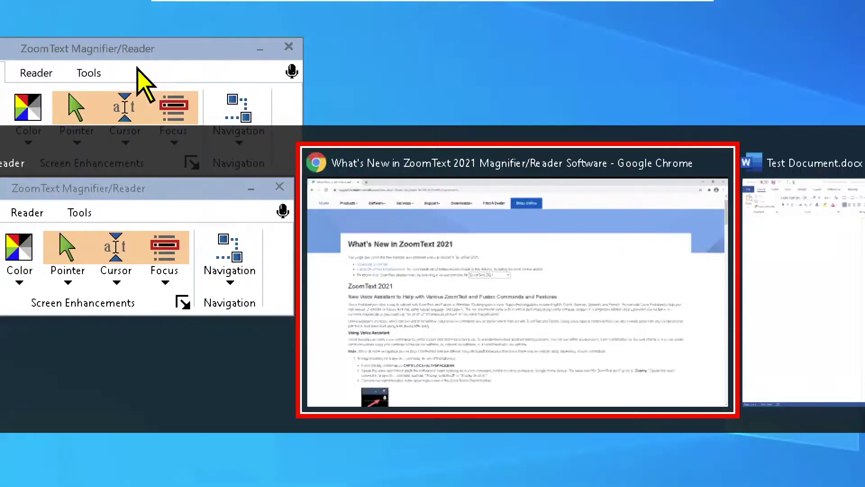
- Read the Boroughs document aloud in Word, stop at 'populated', then return to ZoomText
key("alt+Tab")
key("alt+Tab")
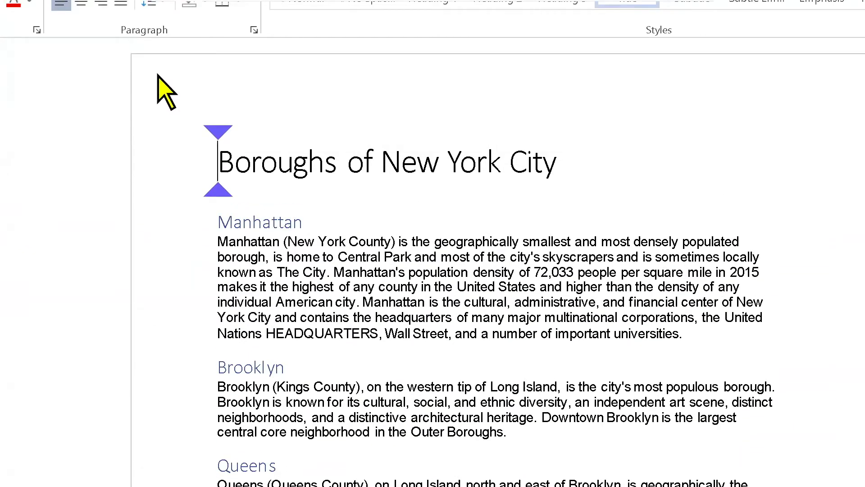
key("Caps_Lock+alt+a")
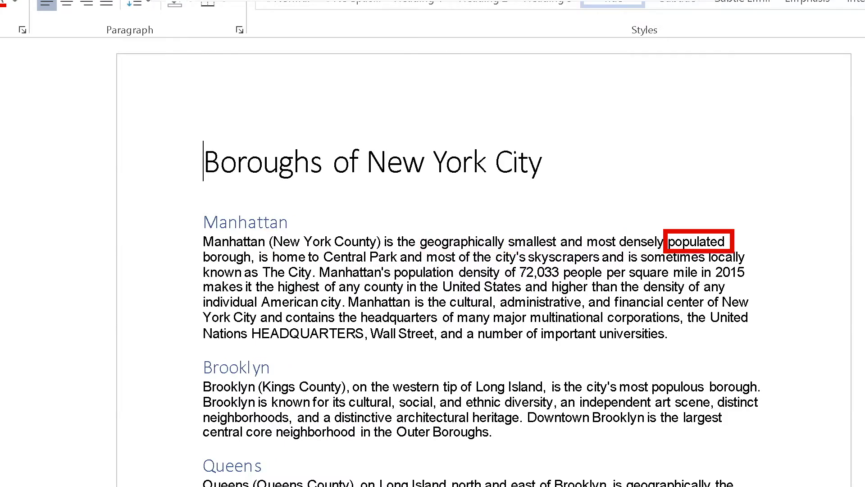
left_click(700, 250)
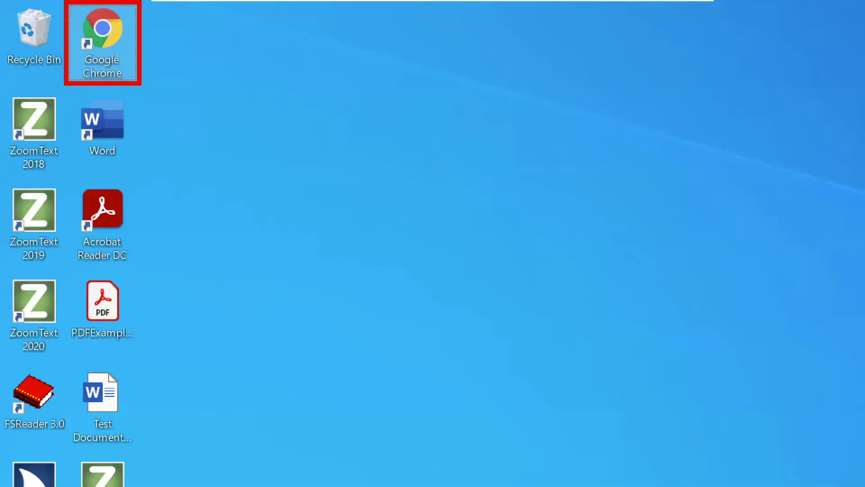
key("alt+Tab")
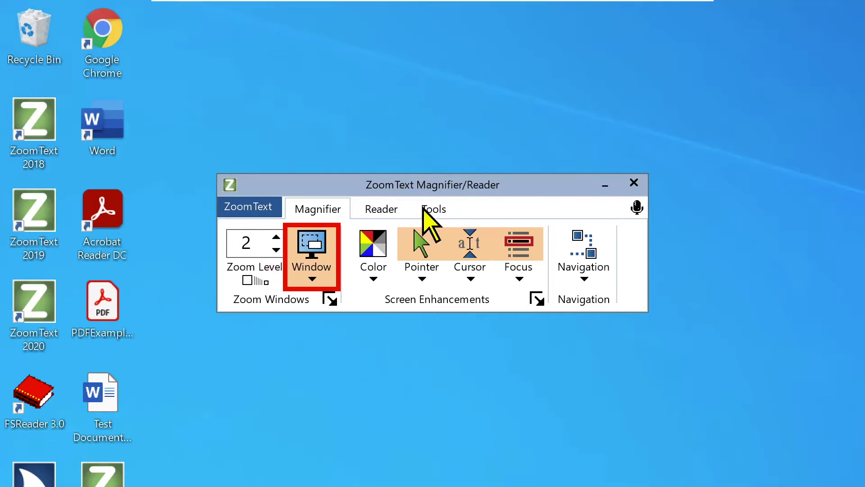
- On the Reader tab, review the AppReader modes App View, Text View and SpeakIt
left_click(385, 207)
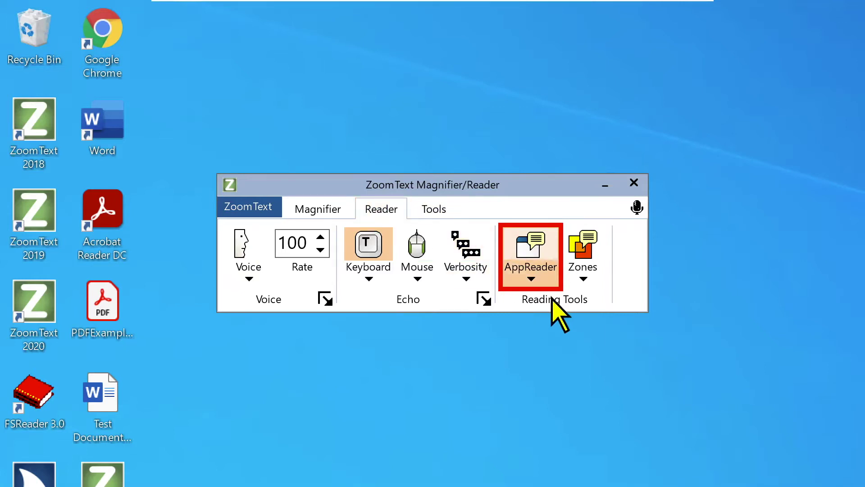
left_click(538, 279)
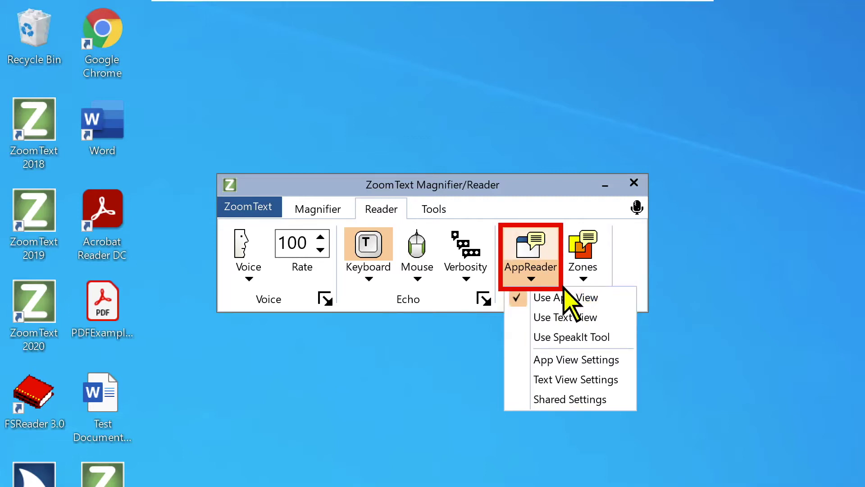
left_click(537, 183)
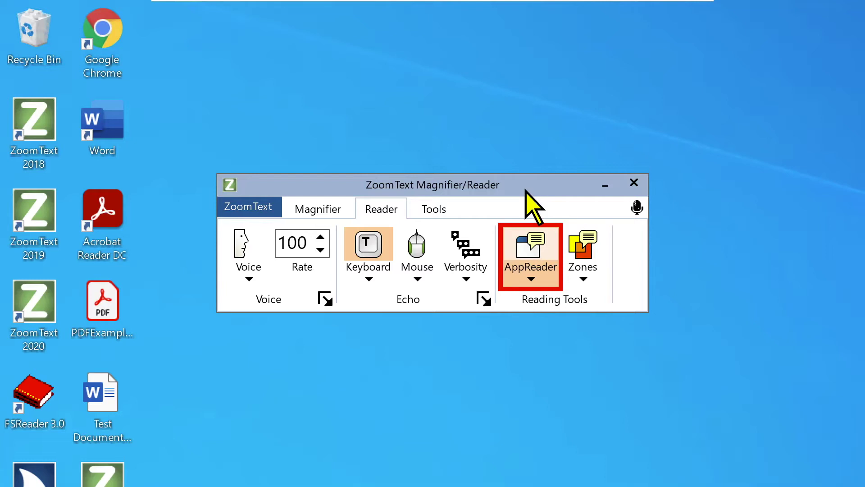
left_click(533, 278)
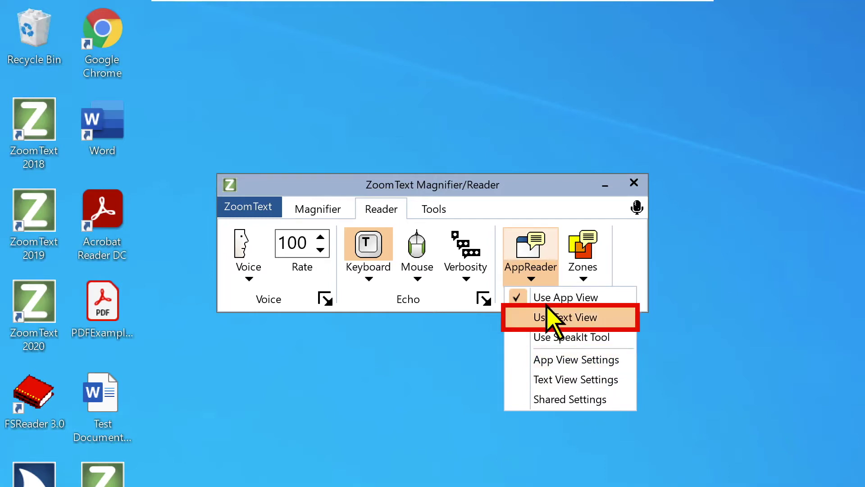
left_click(551, 207)
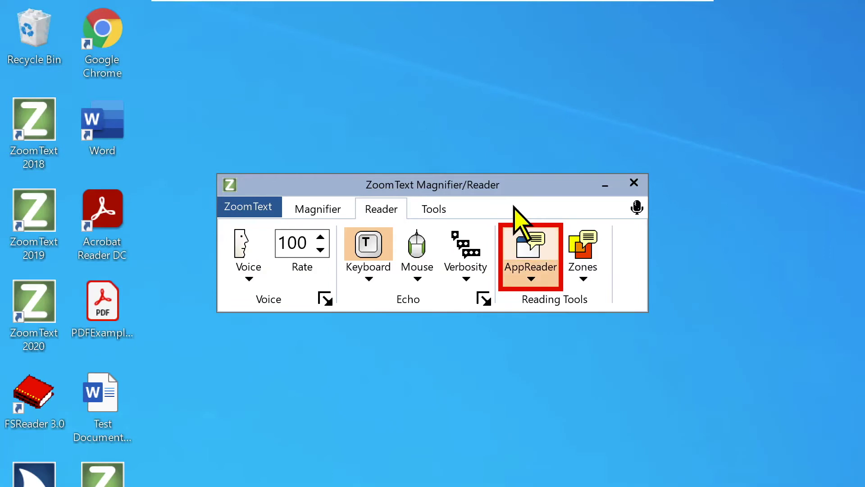
- Jump to the top of the Boroughs document in Word and launch AppReader App View
key("alt+Tab")
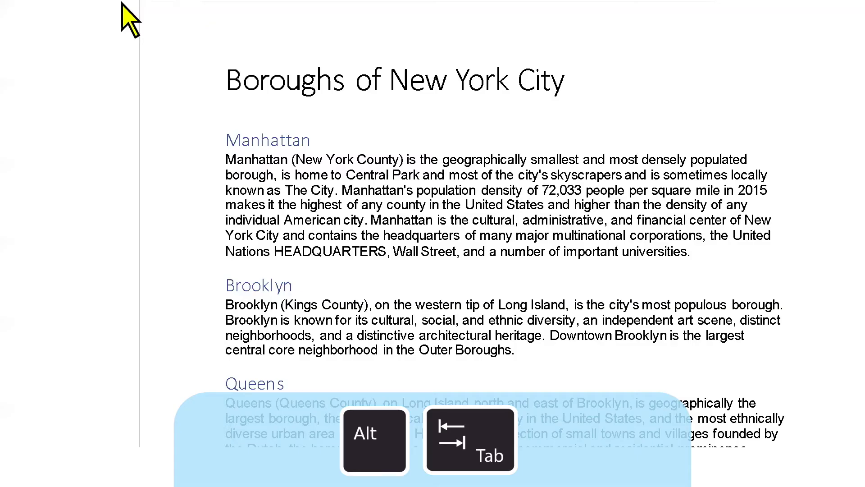
key("ctrl+Home")
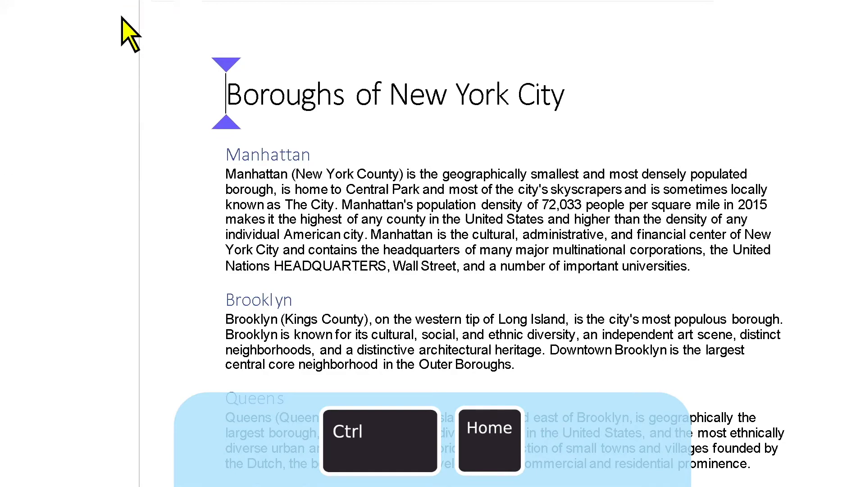
key("Caps_Lock")
type("C")
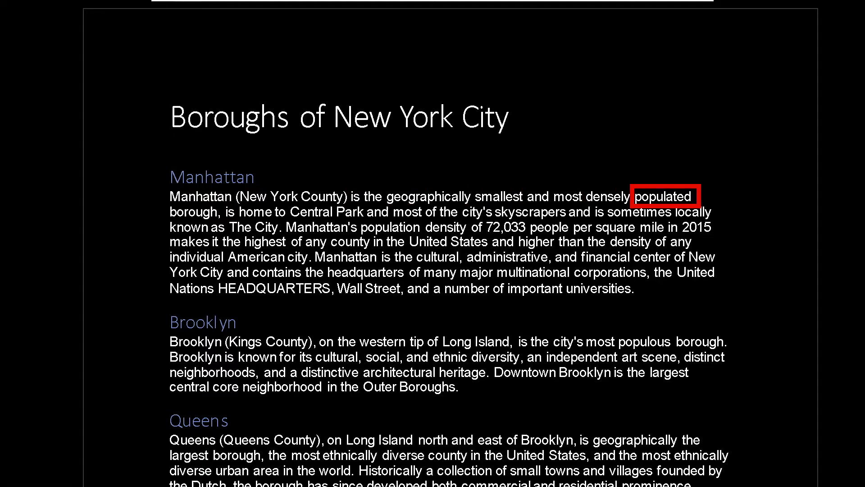
- Pause the App View reading with Ctrl, then resume it with Enter
key("ctrl")
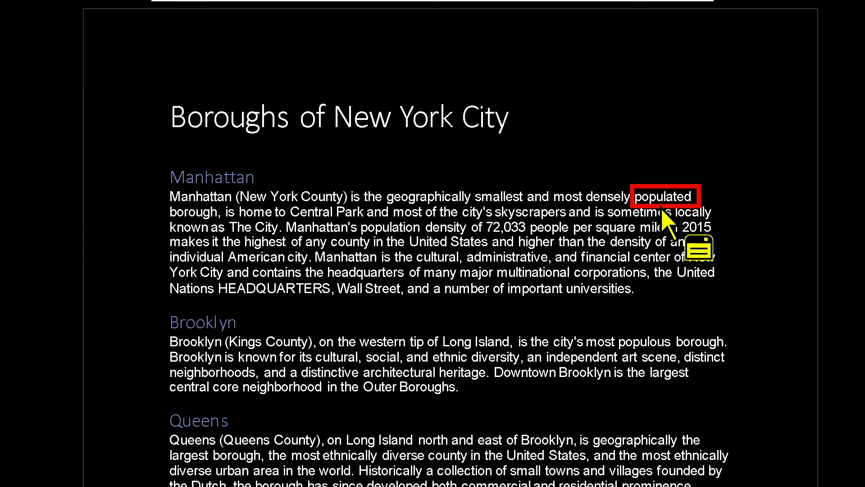
key("Return")
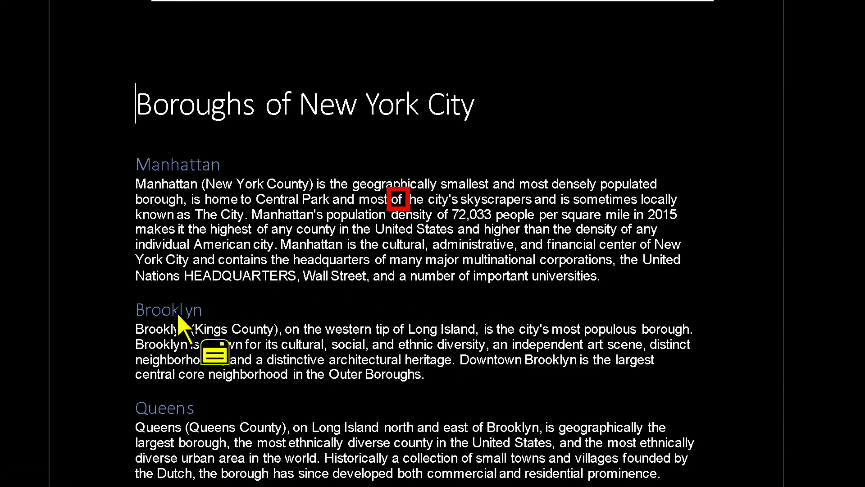
- Scroll to the Staten Island paragraph and restart App View reading from the word 'Ellis'
mouse_move(177, 312)
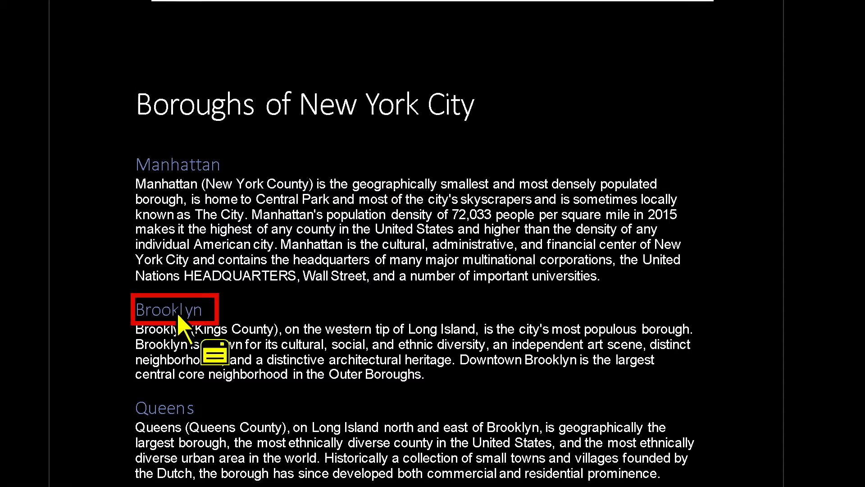
scroll(178, 406, "down", 3)
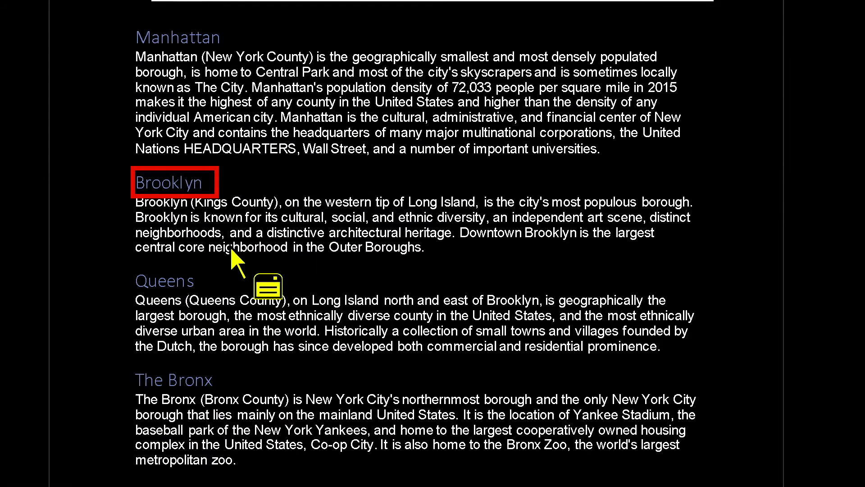
scroll(224, 338, "down", 2)
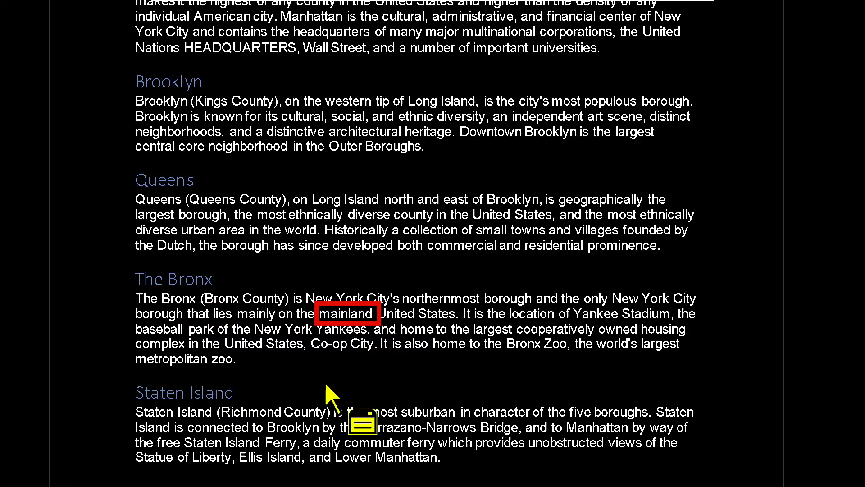
scroll(270, 397, "down", 1)
scroll(365, 225, "up", 3)
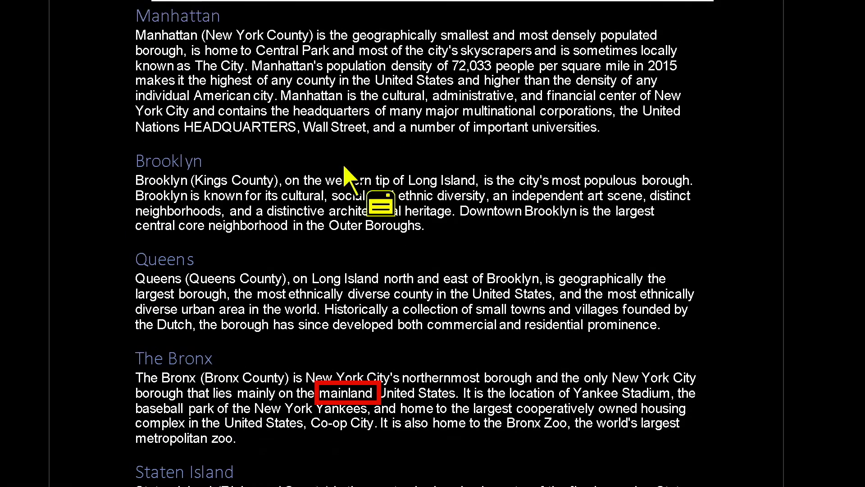
scroll(353, 428, "down", 3)
scroll(255, 380, "up", 1)
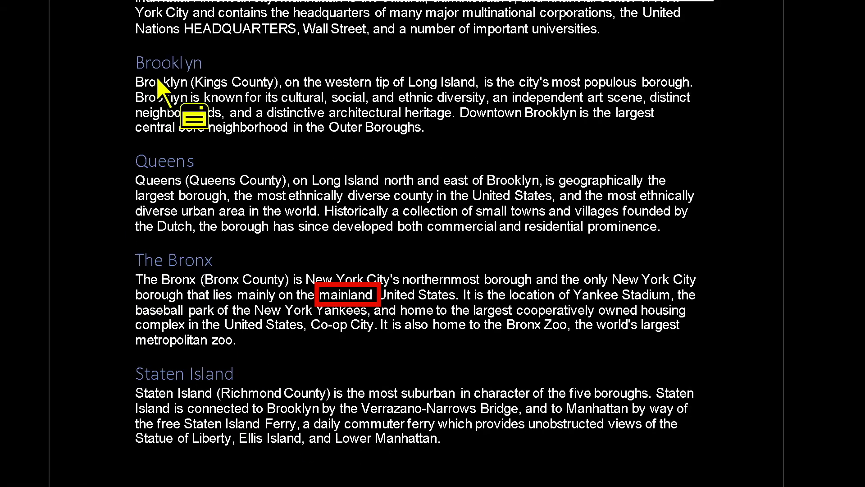
scroll(157, 82, "up", 1)
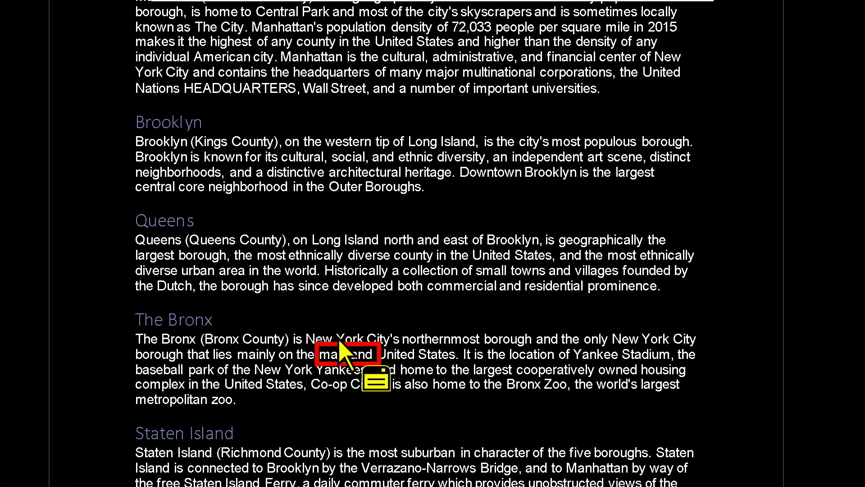
scroll(395, 419, "down", 2)
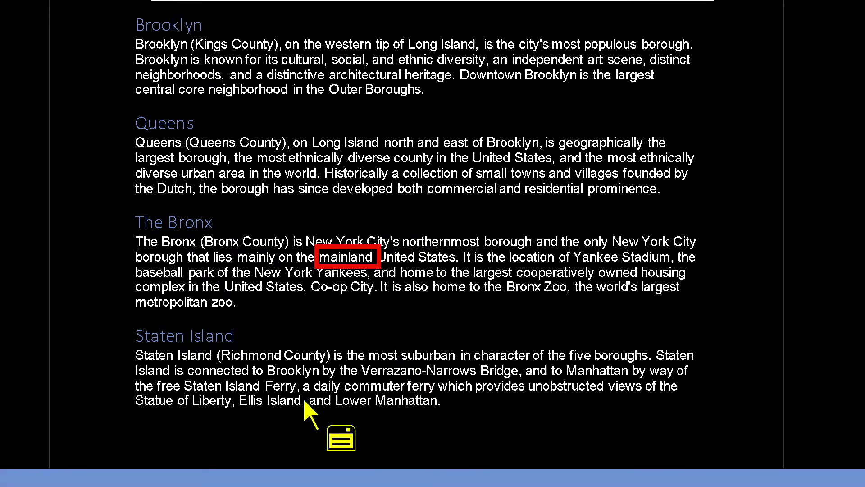
left_click(250, 400)
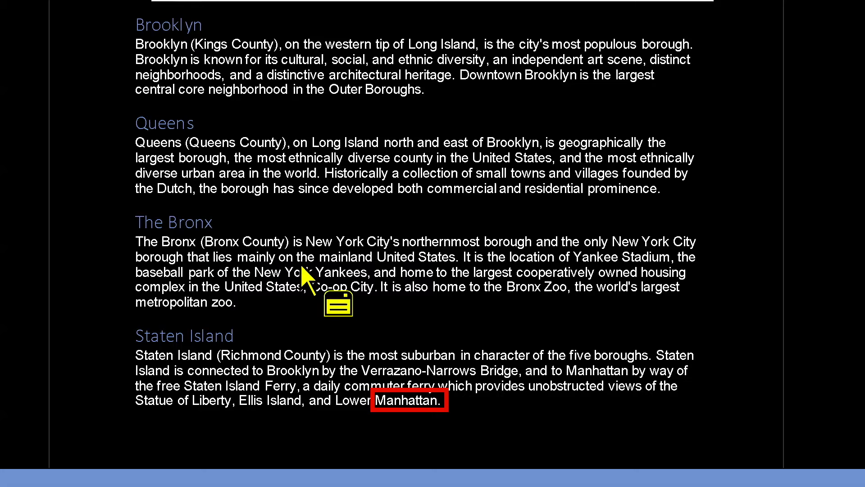
scroll(457, 405, "down", 1)
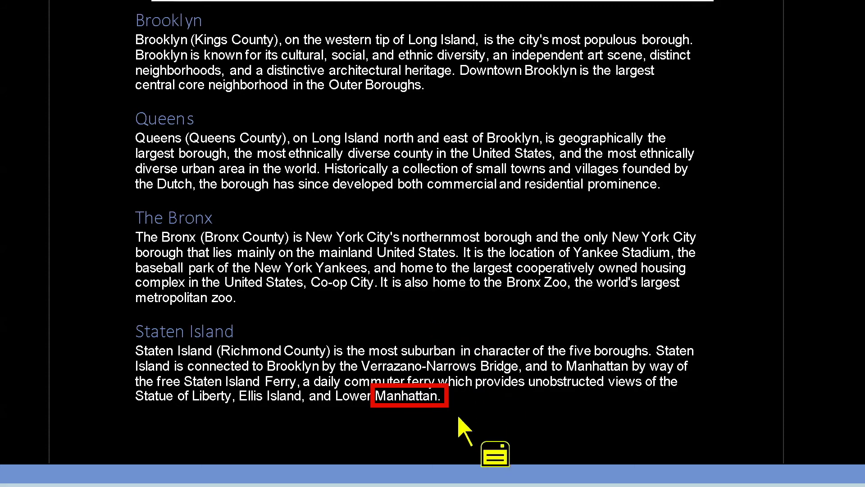
scroll(382, 85, "up", 3)
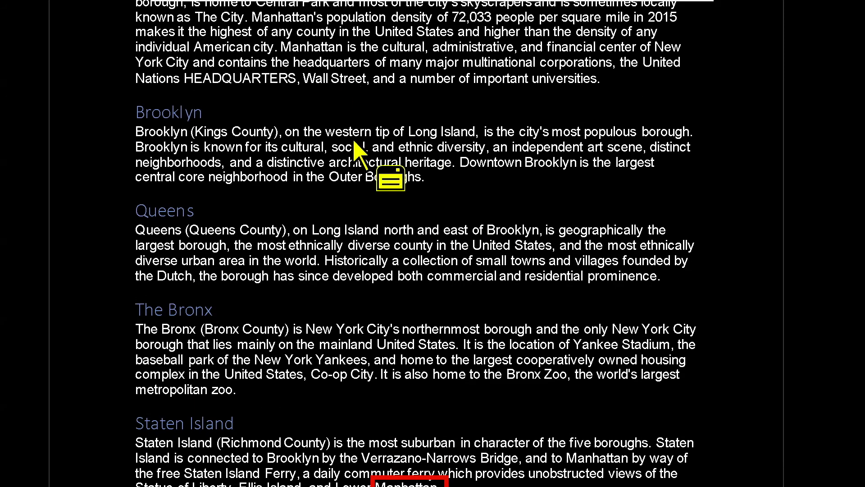
- Turn off inverted colours, show the desktop and bring up the ZoomText Magnifier/Reader window
scroll(352, 138, "down", 2)
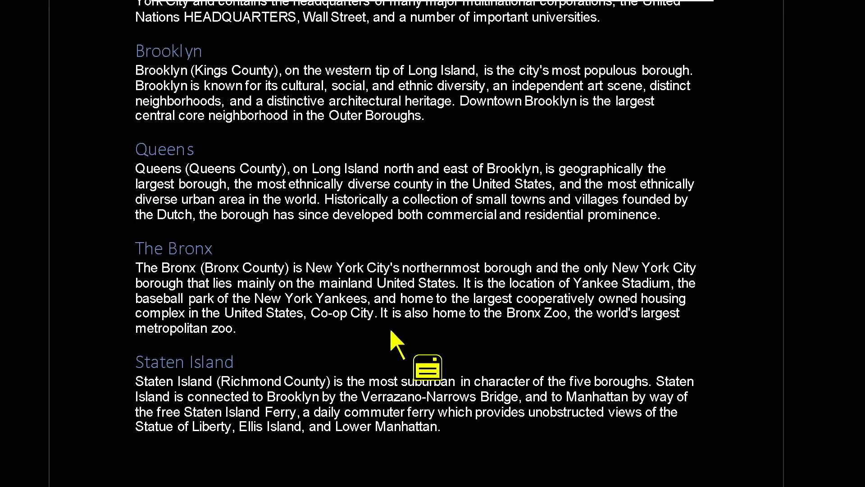
left_click(375, 427)
scroll(320, 72, "up", 4)
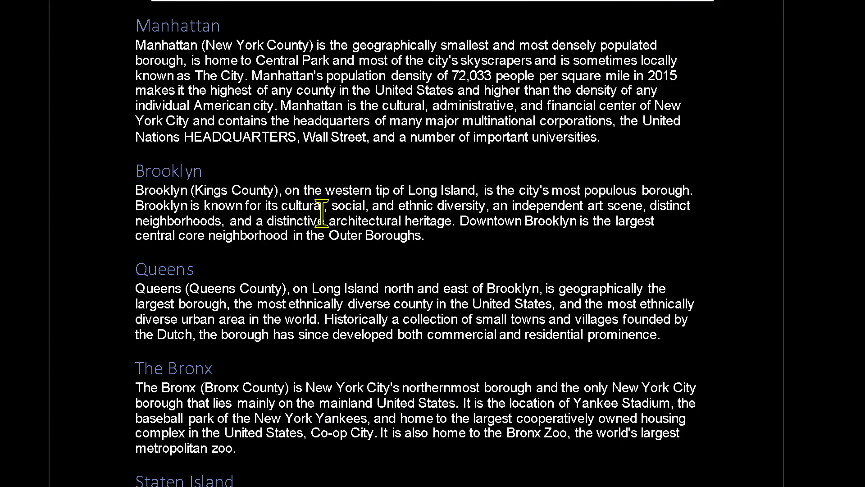
scroll(322, 213, "up", 4)
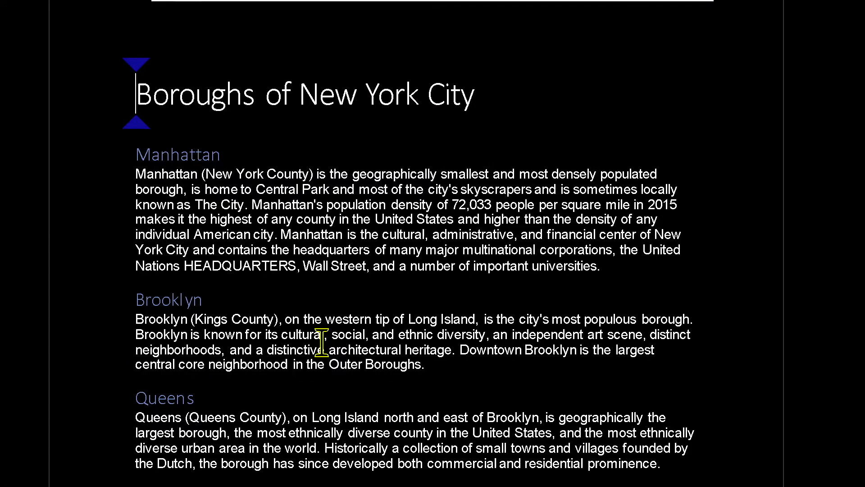
key("super+ctrl+c")
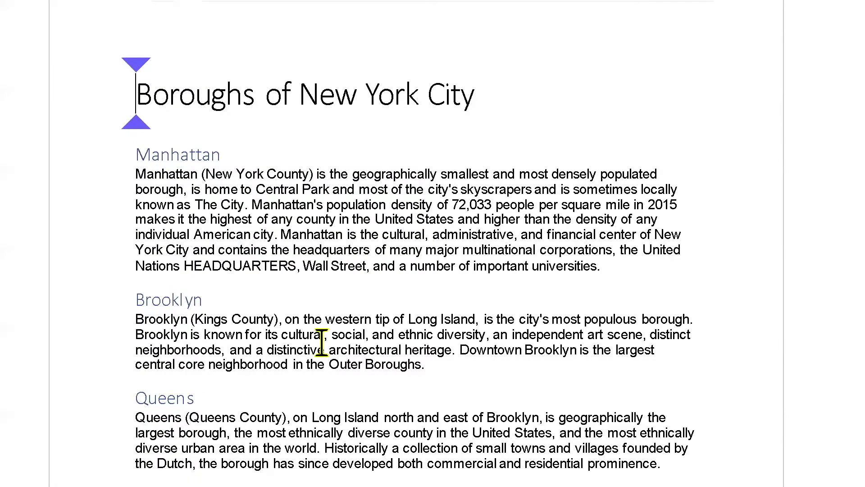
key("super+d")
key("ctrl+Caps_Lock+u")
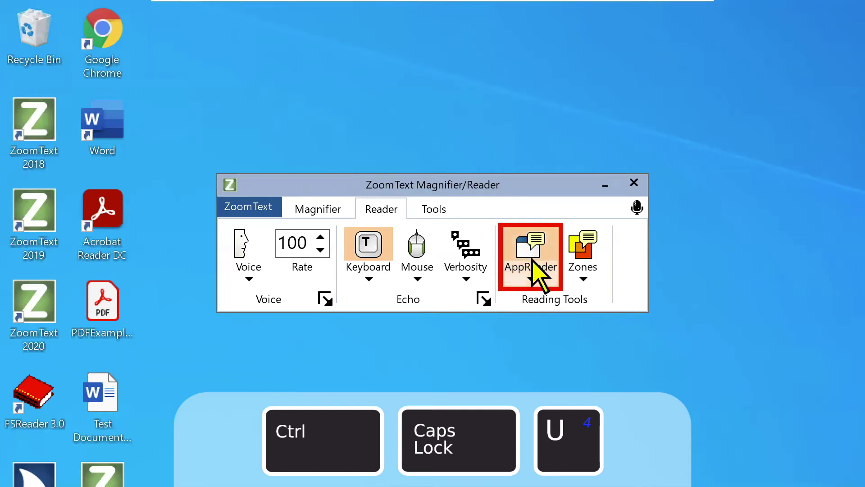
- In App View Settings, set the word highlight Shape to Underline and Color to Green
left_click(544, 283)
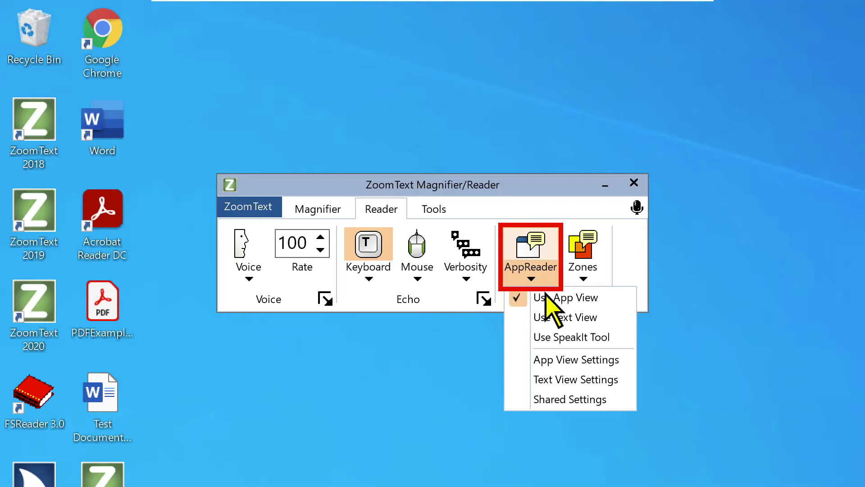
left_click(588, 361)
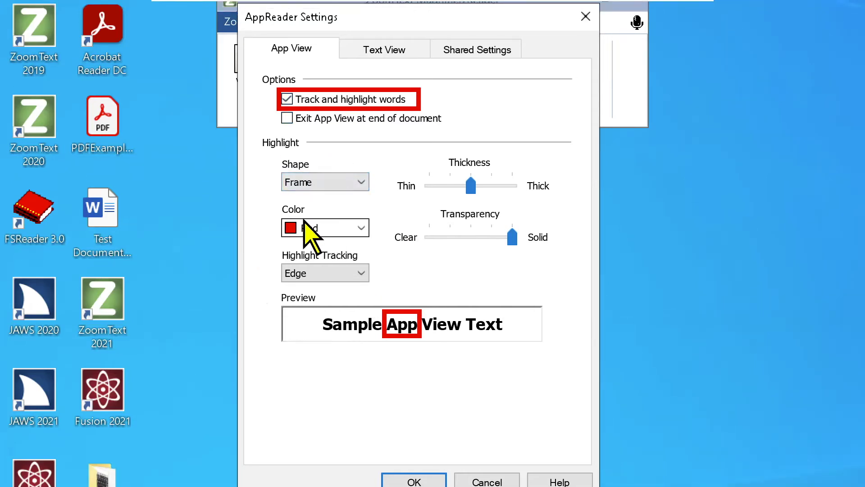
left_click(310, 181)
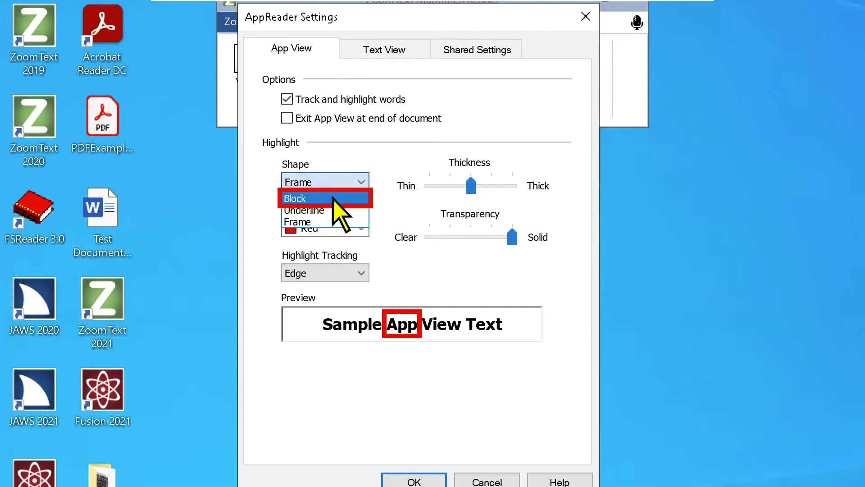
left_click(318, 209)
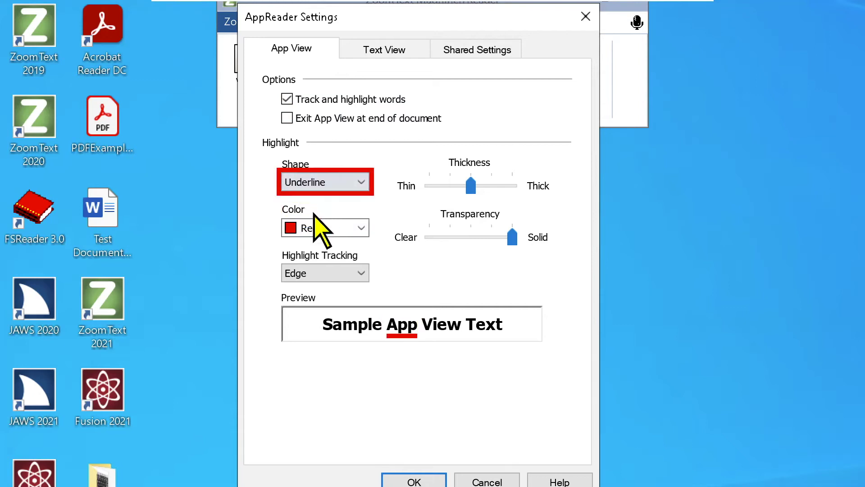
left_click(315, 230)
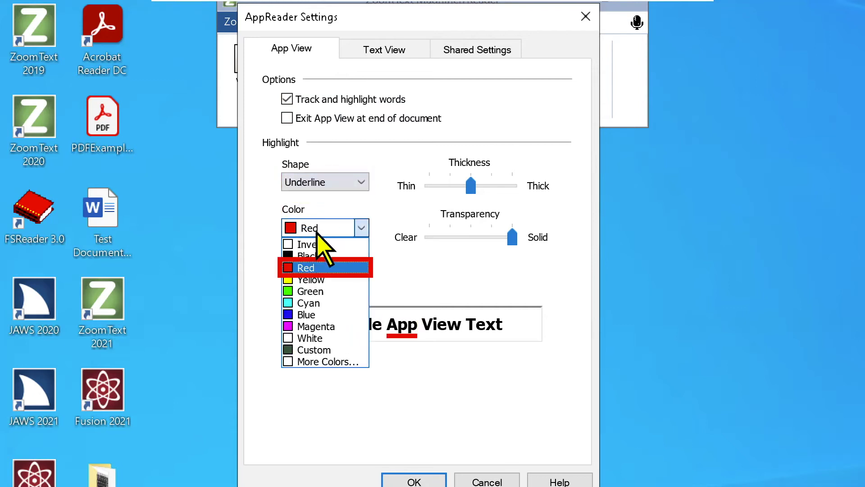
left_click(314, 293)
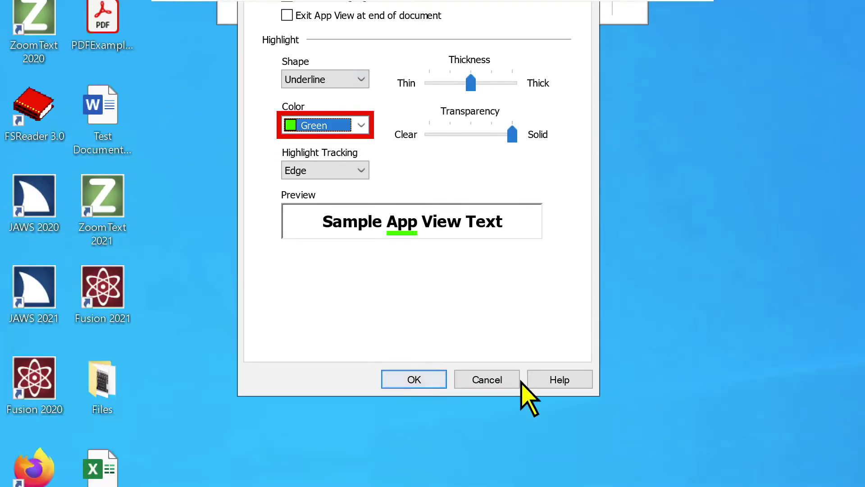
- Apply the App View settings with OK and switch back to the Word document
left_click(410, 379)
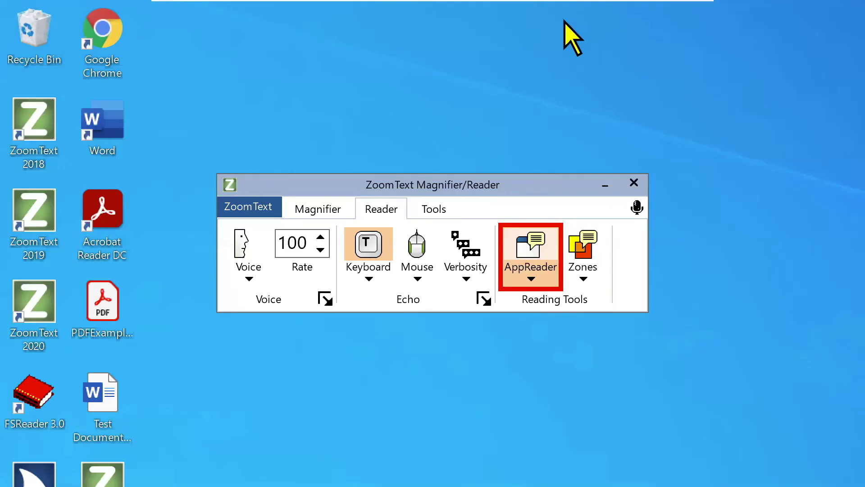
key("alt+Tab")
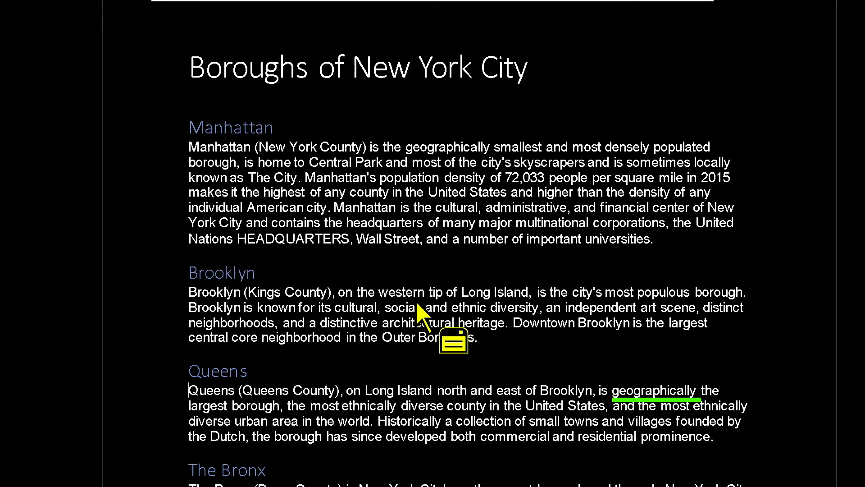
- Stop App View, restore normal colours and launch Text View on the Queens paragraph
key("ctrl+alt+space")
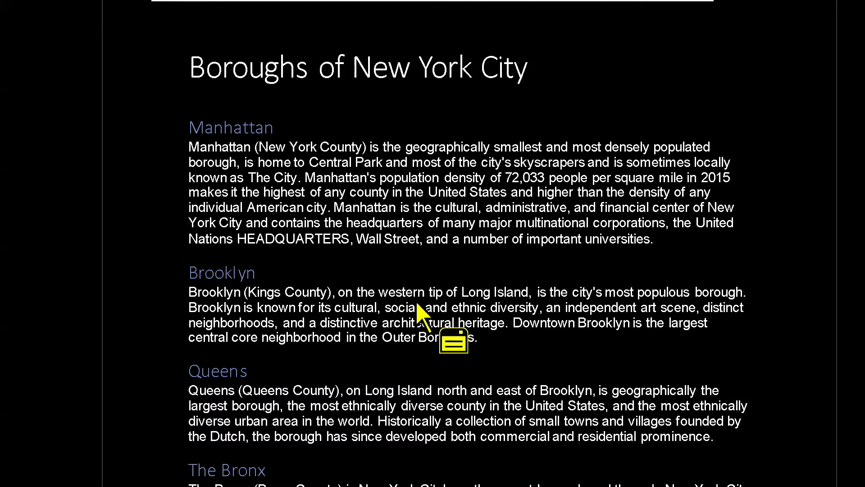
key("ctrl+alt+i")
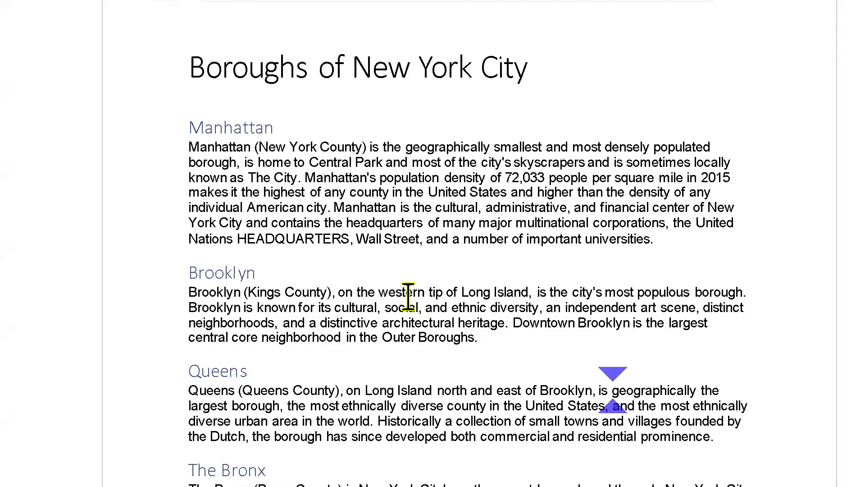
scroll(351, 77, "up", 1)
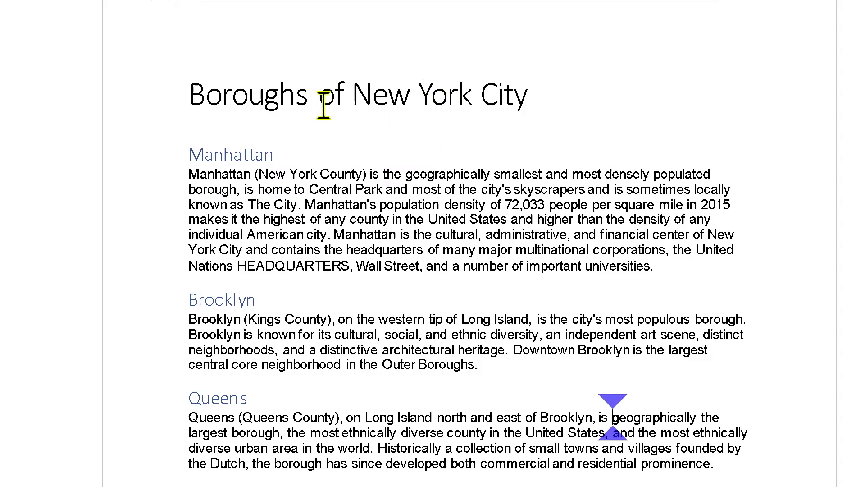
scroll(370, 416, "down", 2)
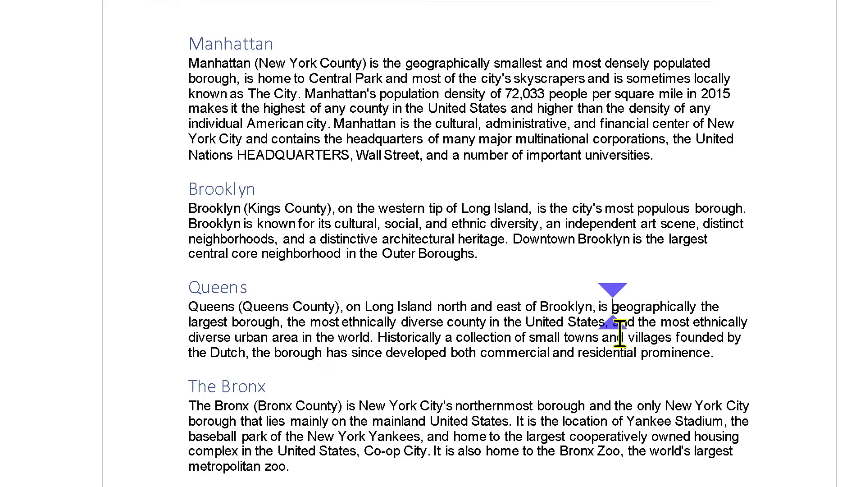
key("alt+Caps_Lock")
key("t")
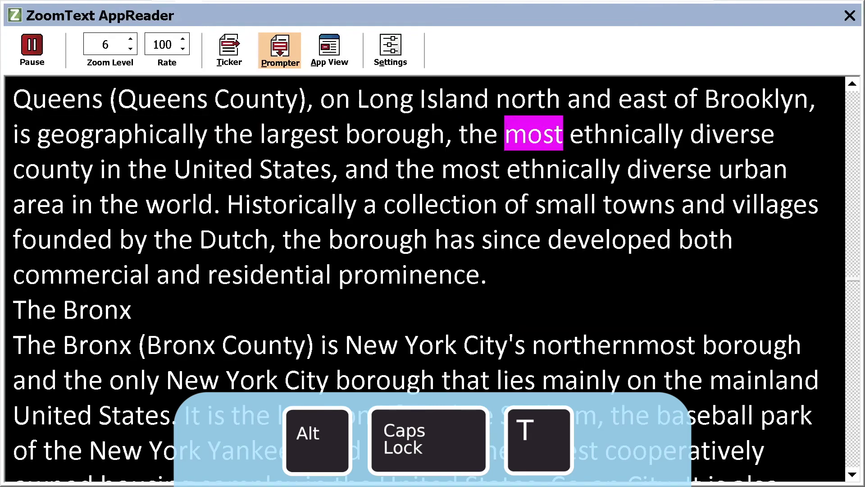
- Pause Text View reading at 'most', keep zoom level 6 after a brief increase, and set rate 115
key("Return")
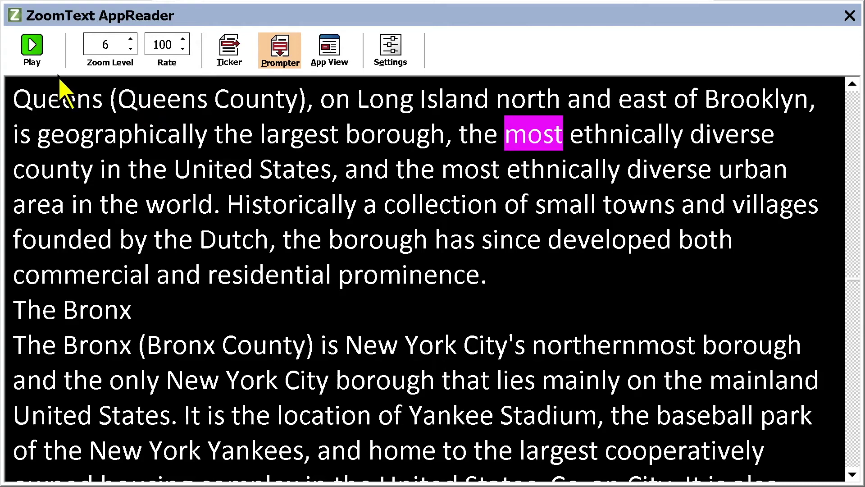
left_click(131, 41)
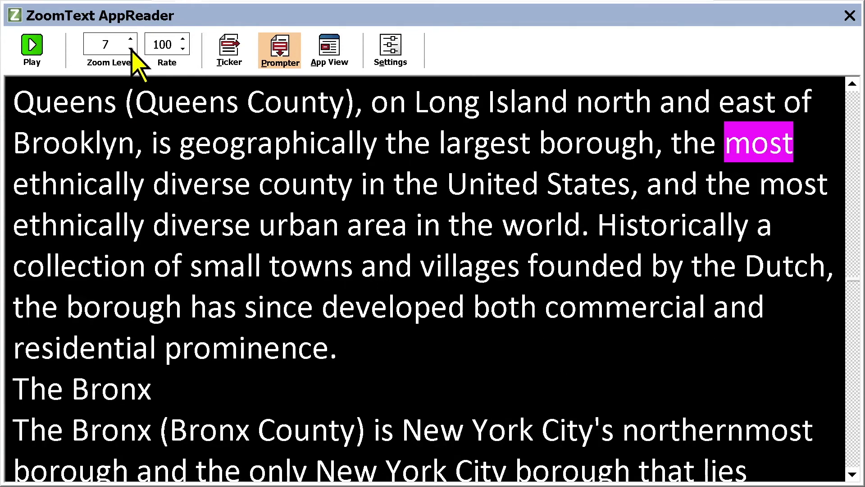
left_click(131, 49)
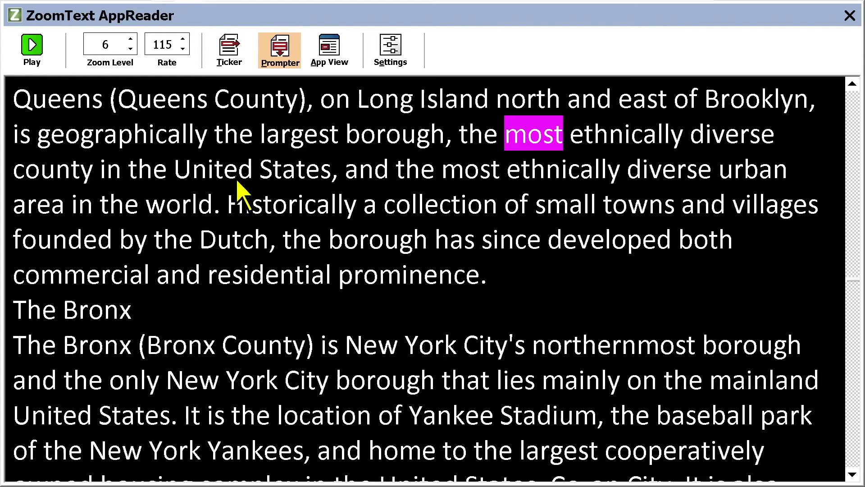
- Resume Text View reading from 'most' and pause it again at 'United'
key("Return")
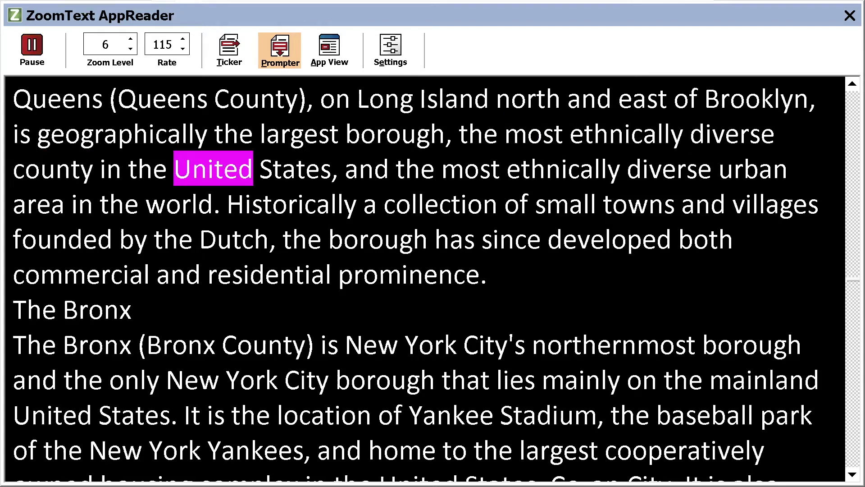
key("Return")
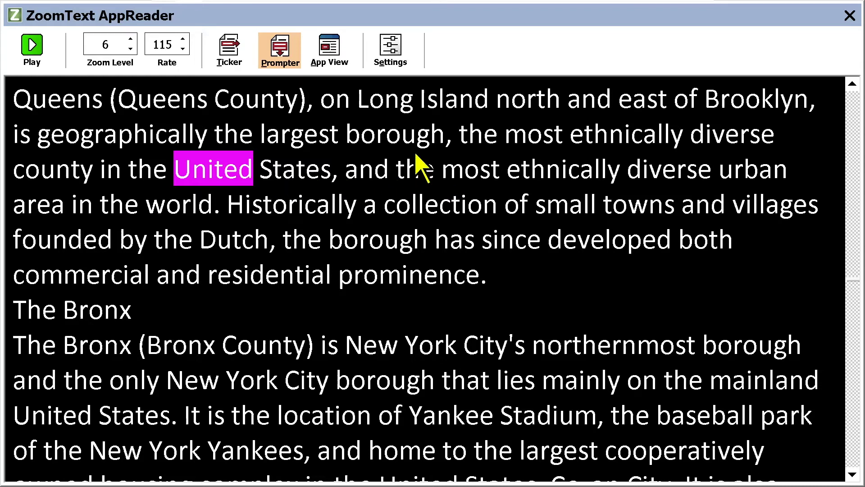
- In AppReader Settings, set the Text View highlight shape to Underline and colour to Green
left_click(398, 51)
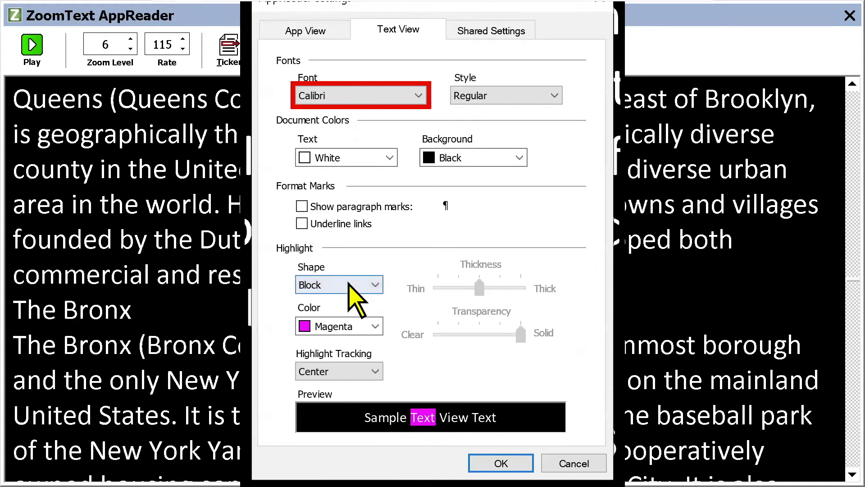
left_click(371, 286)
left_click(341, 312)
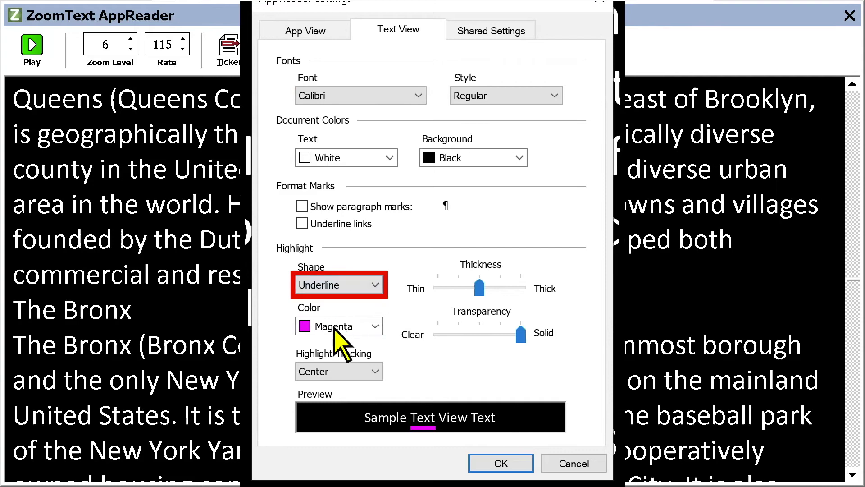
left_click(334, 329)
left_click(325, 344)
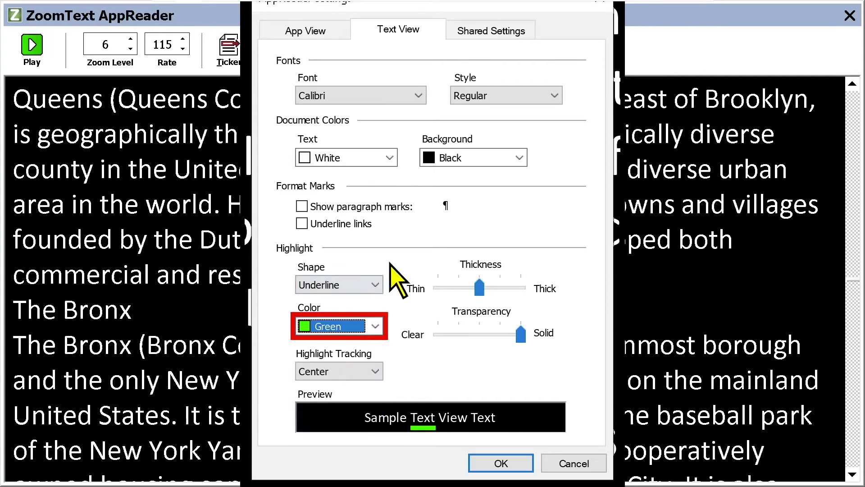
left_click(500, 464)
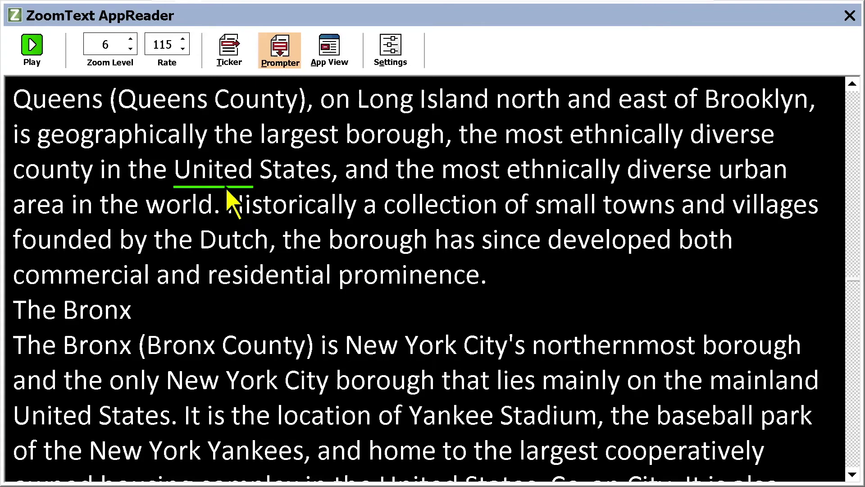
- Read part of the Queens paragraph aloud, stop, and exit AppReader back to the Word document
key("Return")
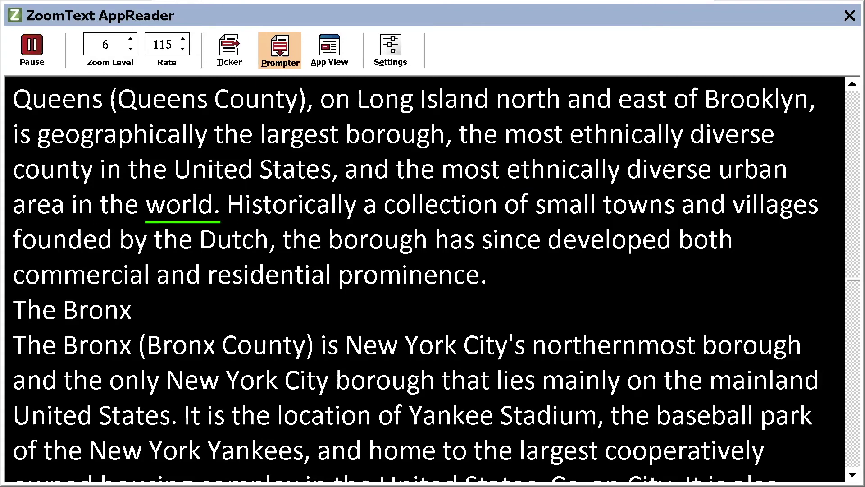
key("Return")
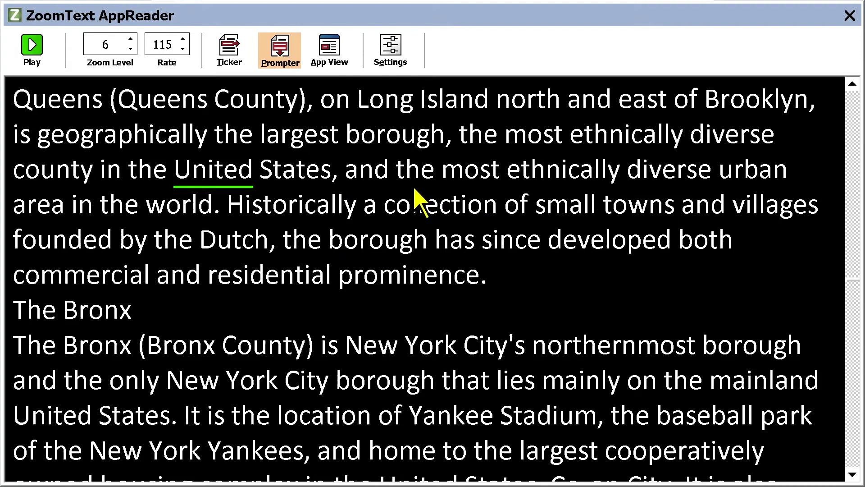
key("Escape")
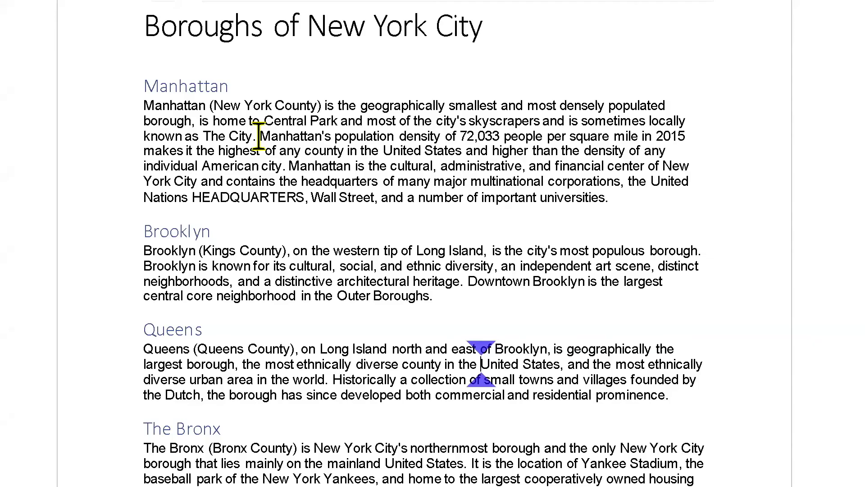
- Go to the document title and toggle ZoomText colour enhancement with Caps Lock+C
key("ctrl+Home")
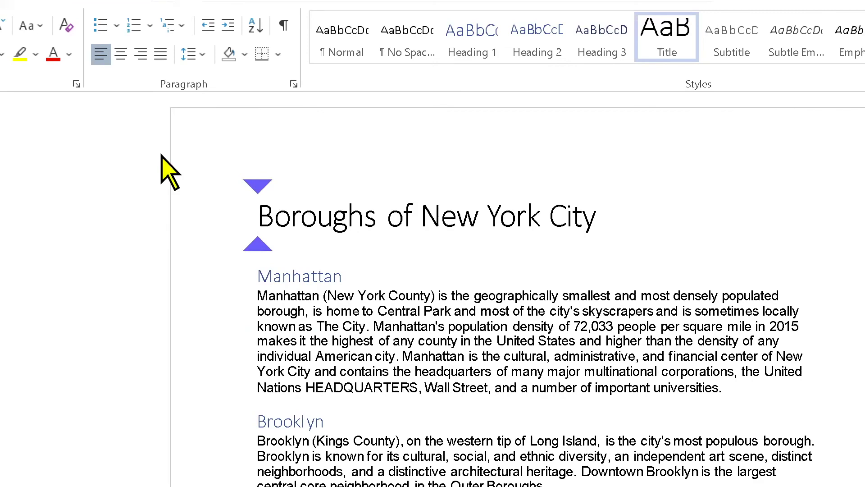
key("Caps_Lock+c")
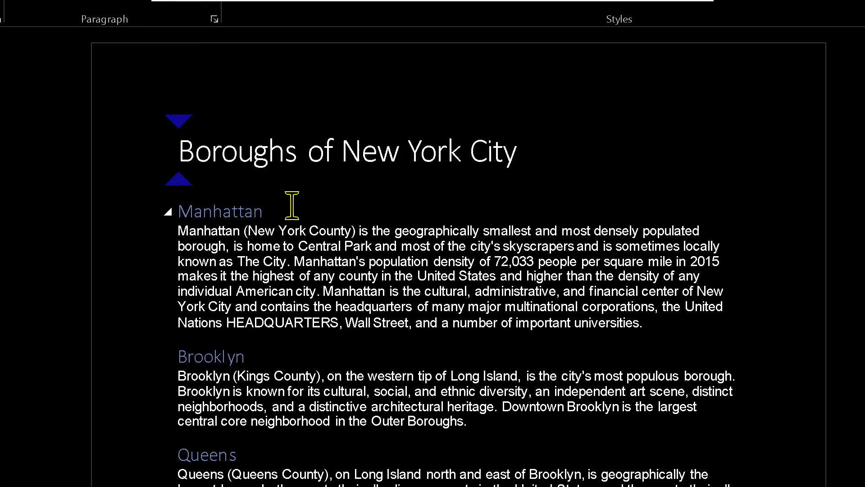
- Switch to Chrome and scroll the What's New page down to the FS Support Tool section
key("alt+Tab")
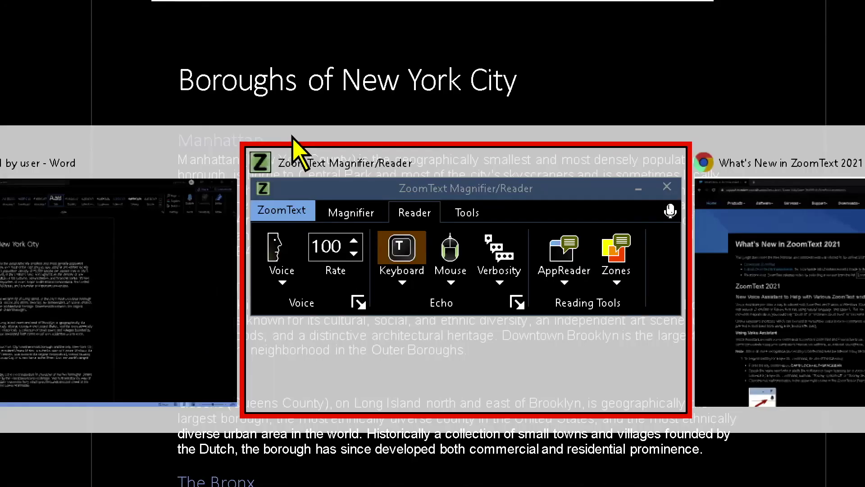
key("Tab")
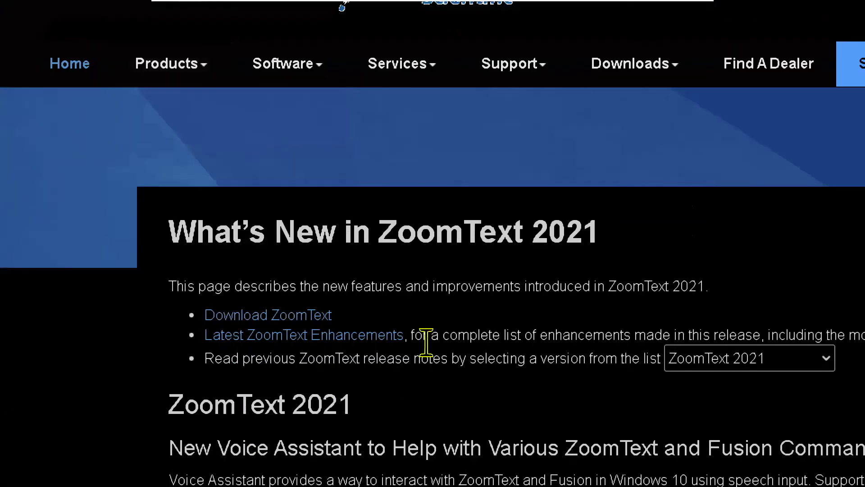
scroll(315, 411, "down", 4)
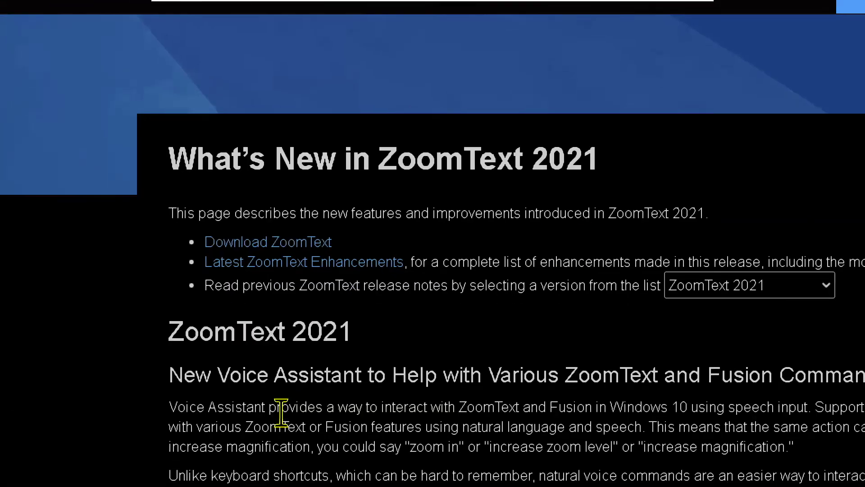
scroll(319, 385, "down", 10)
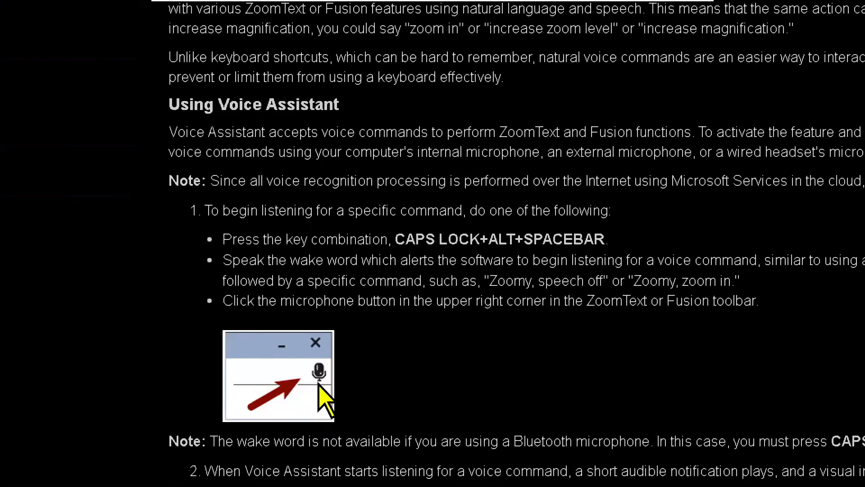
scroll(320, 387, "down", 8)
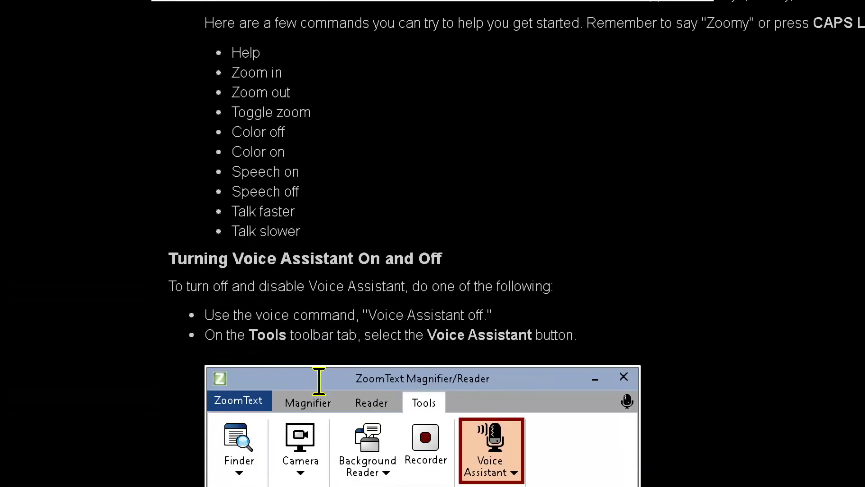
scroll(321, 388, "down", 9)
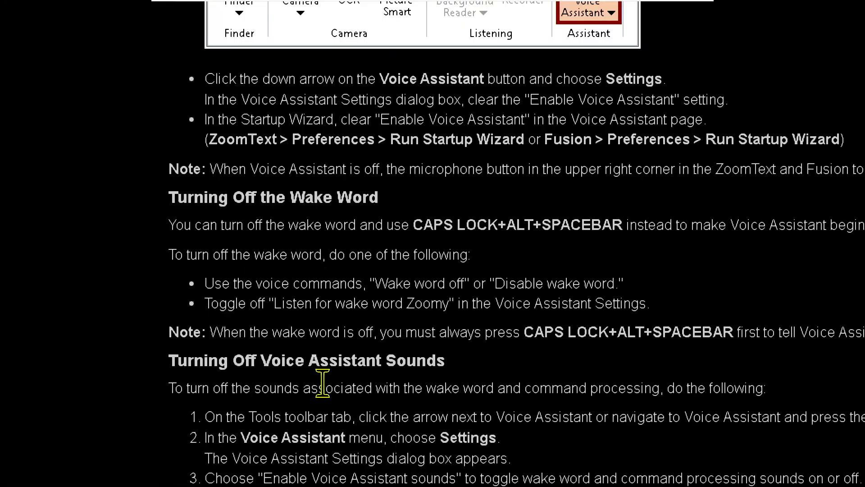
scroll(334, 398, "down", 6)
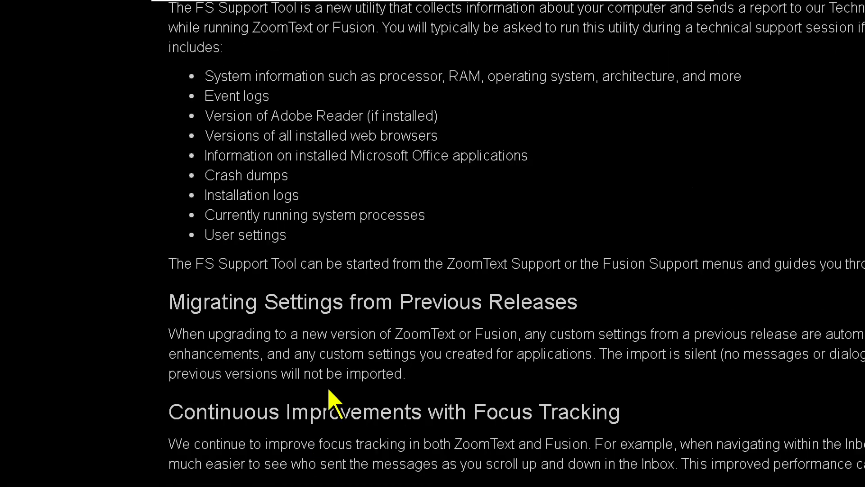
scroll(333, 399, "up", 2)
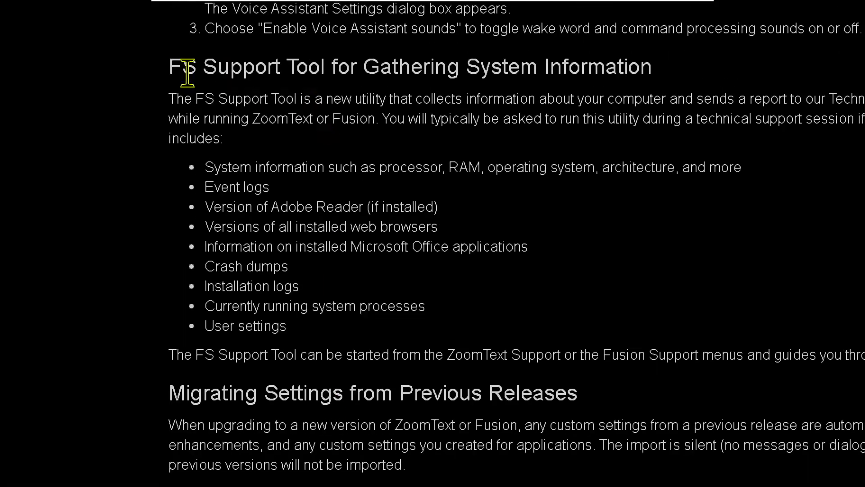
scroll(231, 72, "up", 1)
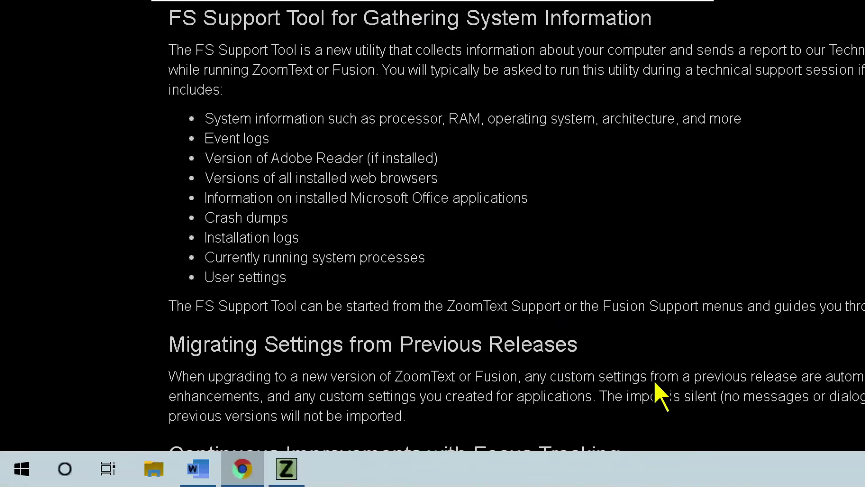
- Read the FS Support Tool paragraph with AppReader App View, then switch to Text View
key("alt+Caps_Lock+a")
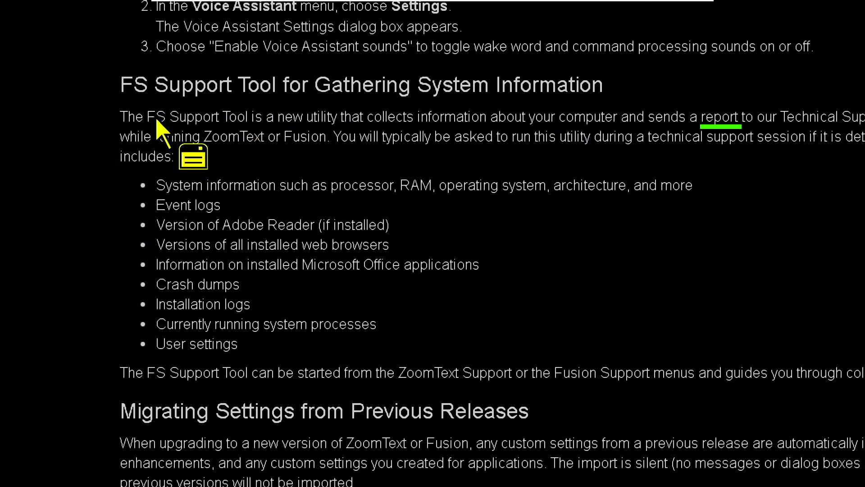
key("alt+Caps_Lock+t")
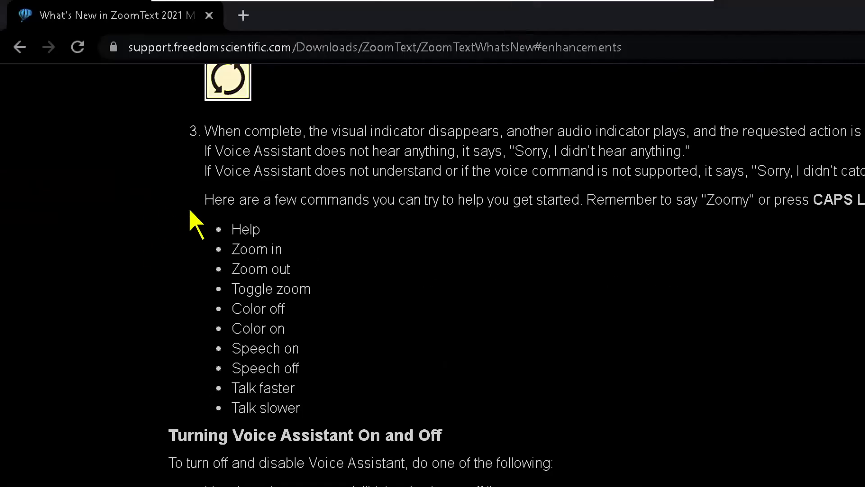
- Return to the top of the What's New page and turn on Speak It with Alt+Caps Lock+S
key("Home")
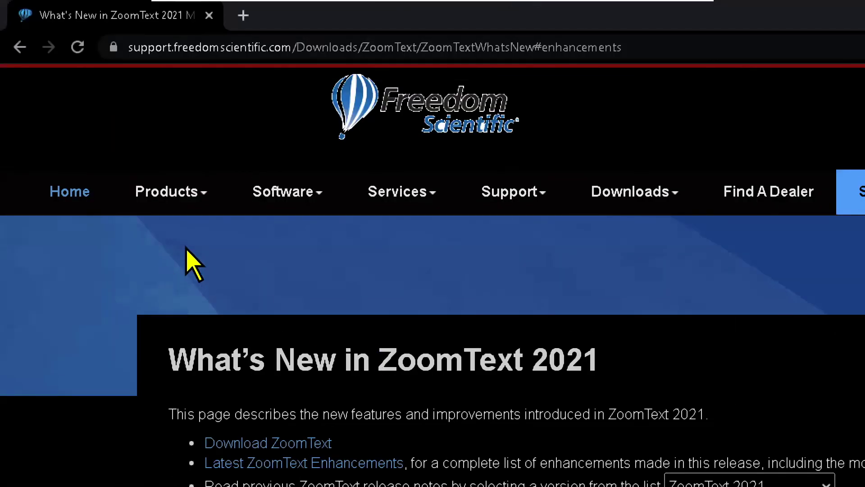
mouse_move(274, 194)
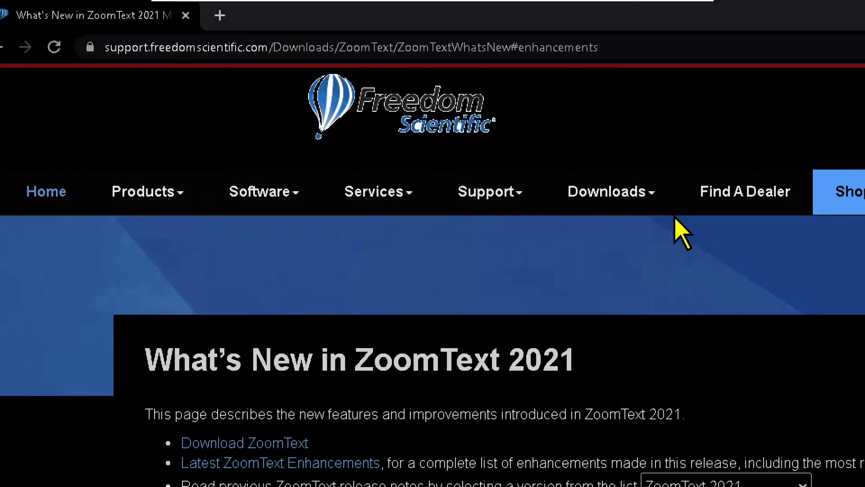
mouse_move(618, 205)
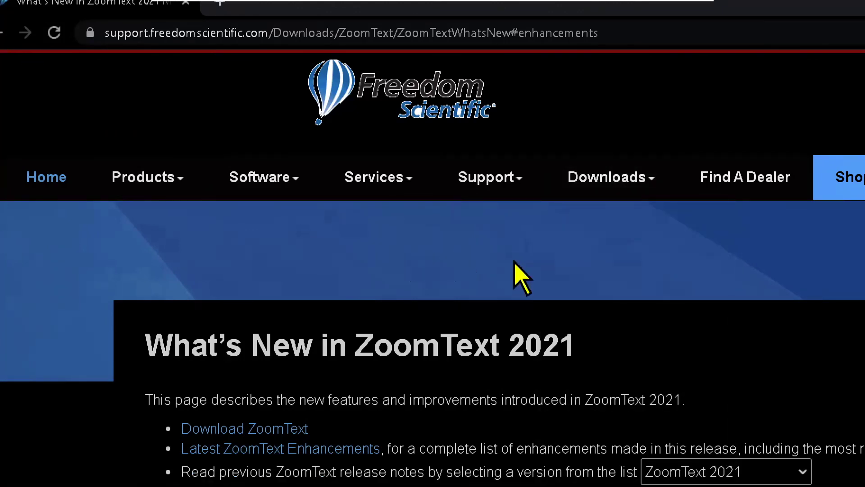
key("alt+Caps_Lock+s")
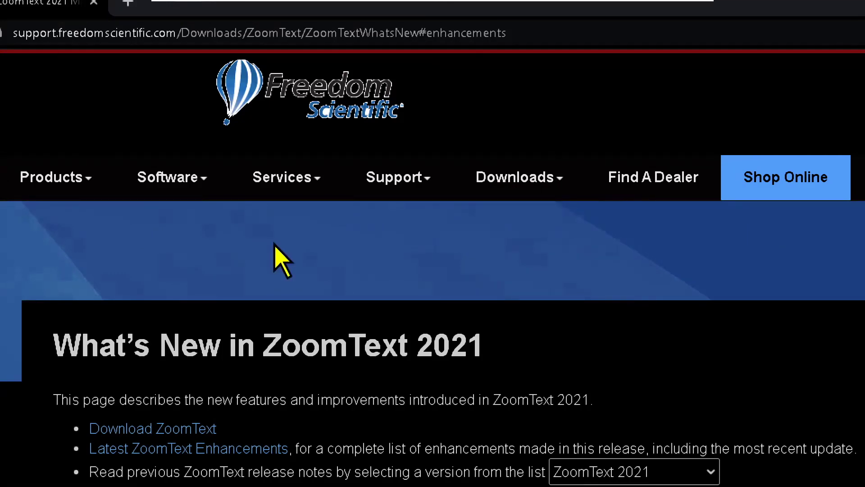
- Turn ZoomText colour enhancement off with Caps Lock+C for normal dark-on-white colours
key("Caps_Lock+c")
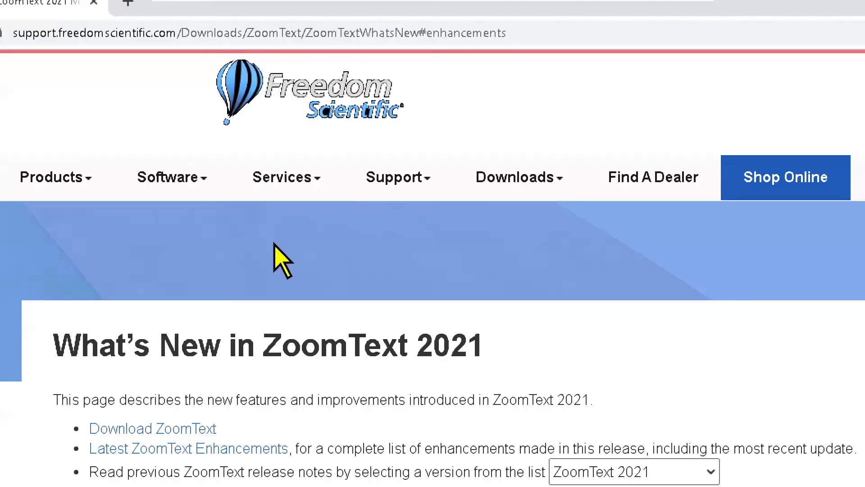